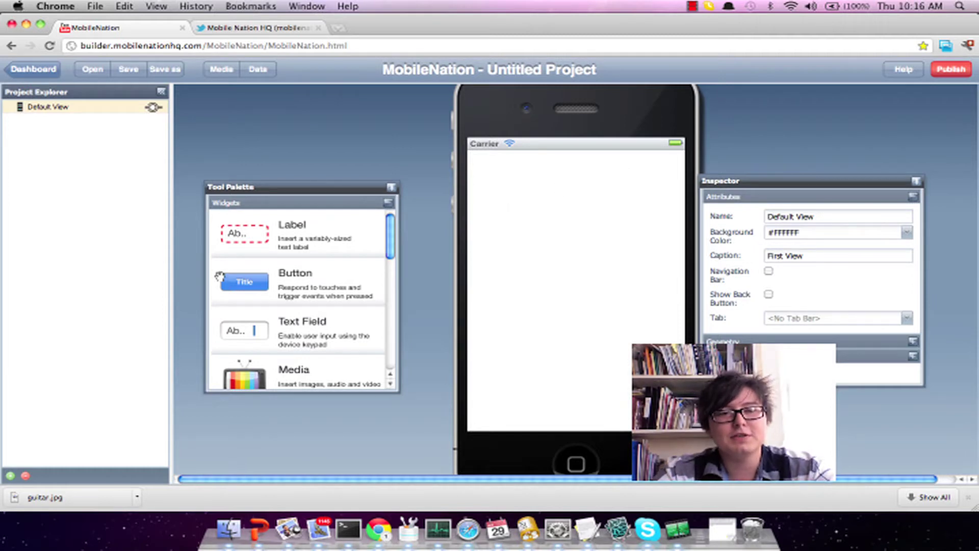
- Add a Button widget near the top of the first view and label it Next
mouse_move(257, 272)
left_mouse_down()
mouse_move(471, 222)
mouse_move(548, 193)
left_mouse_up()
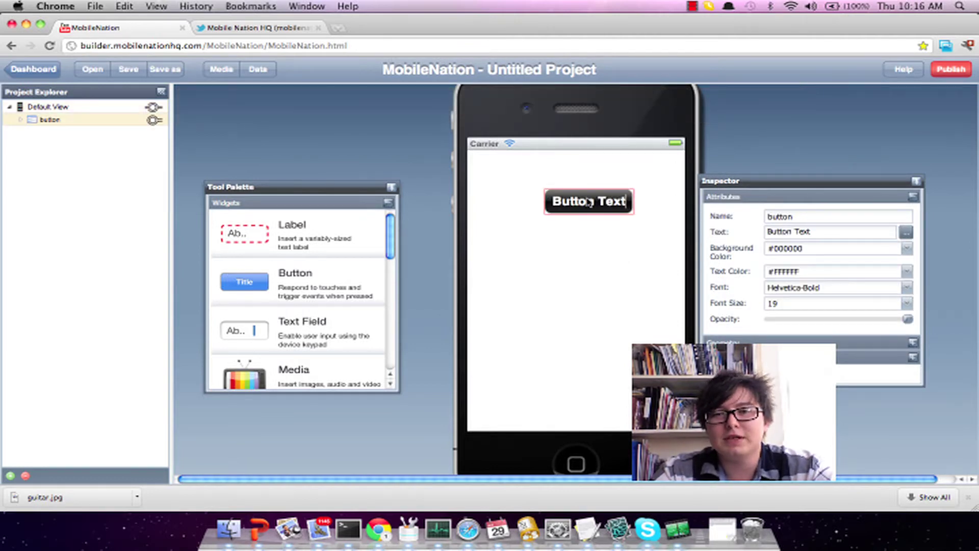
type("Next")
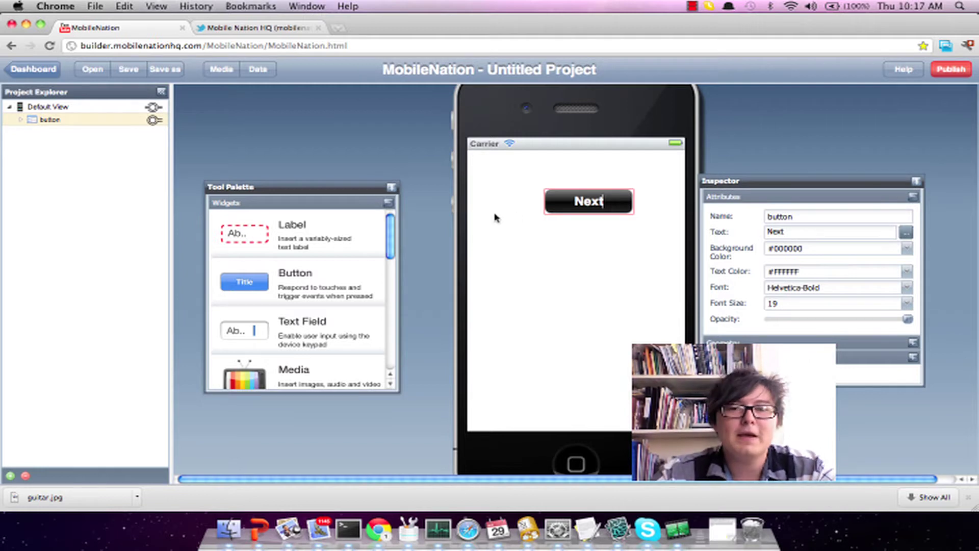
- Add a second view renamed New with a navigation bar captioned Hello
left_click(11, 476)
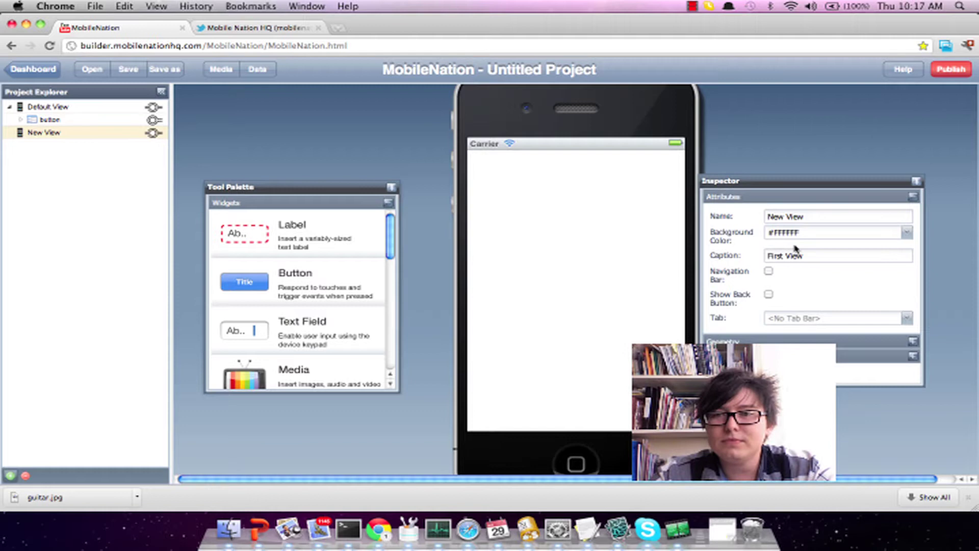
triple_click(812, 220)
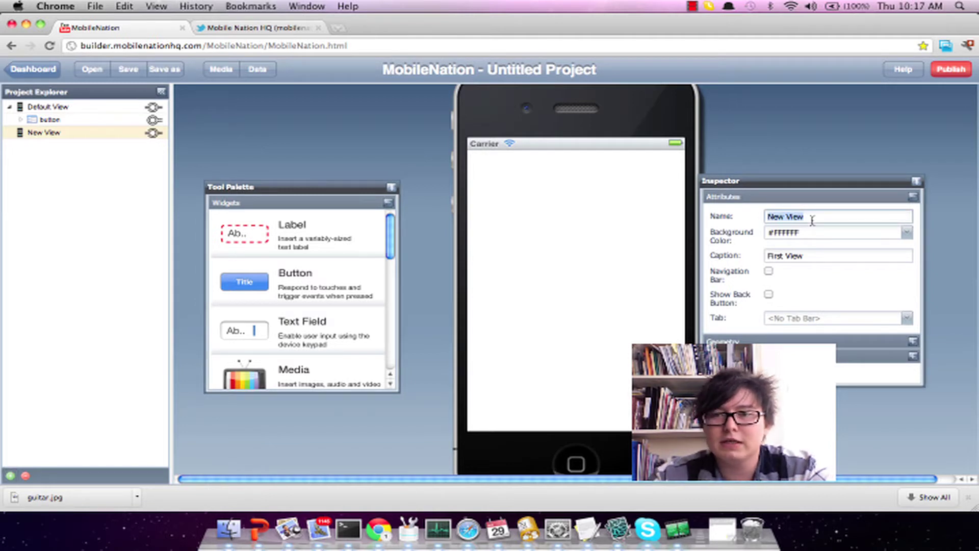
type("N")
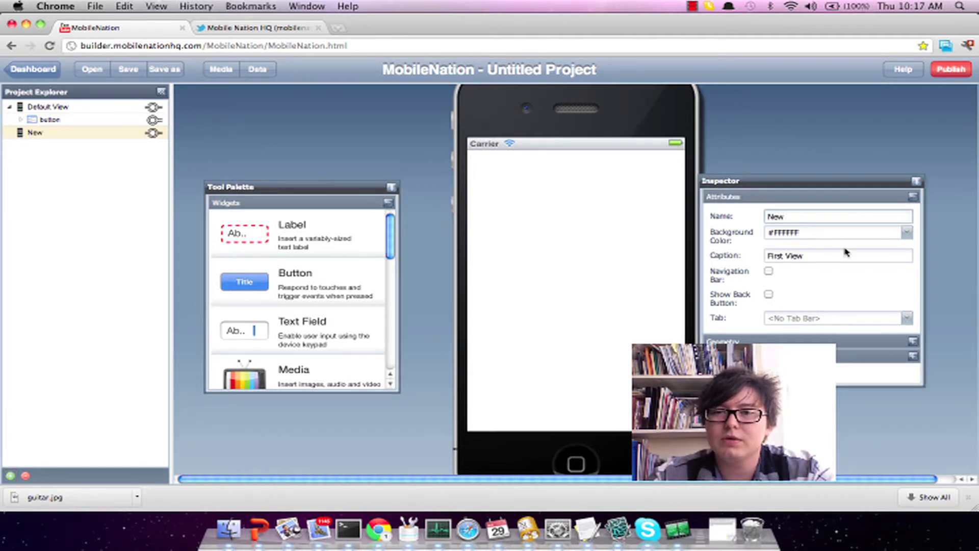
left_click(768, 275)
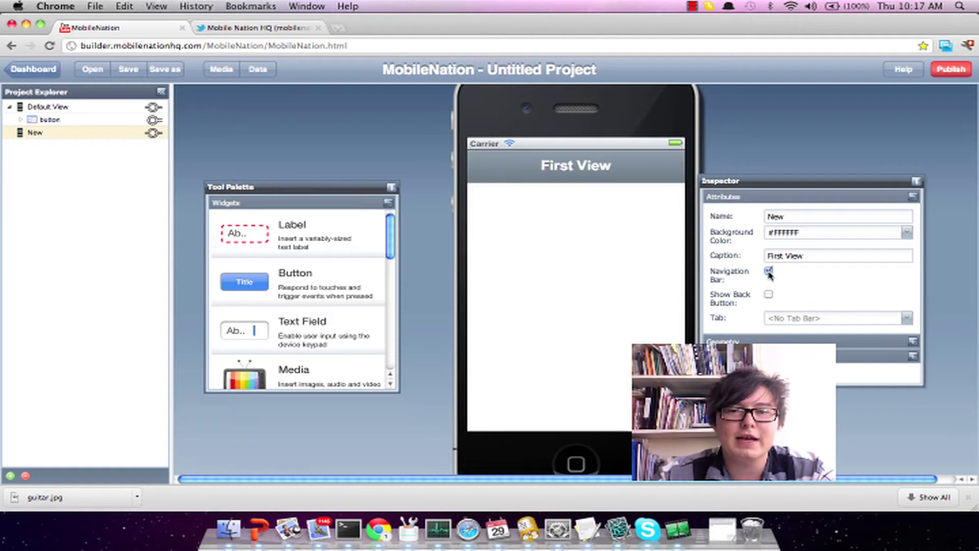
left_click_drag(809, 258, 757, 254)
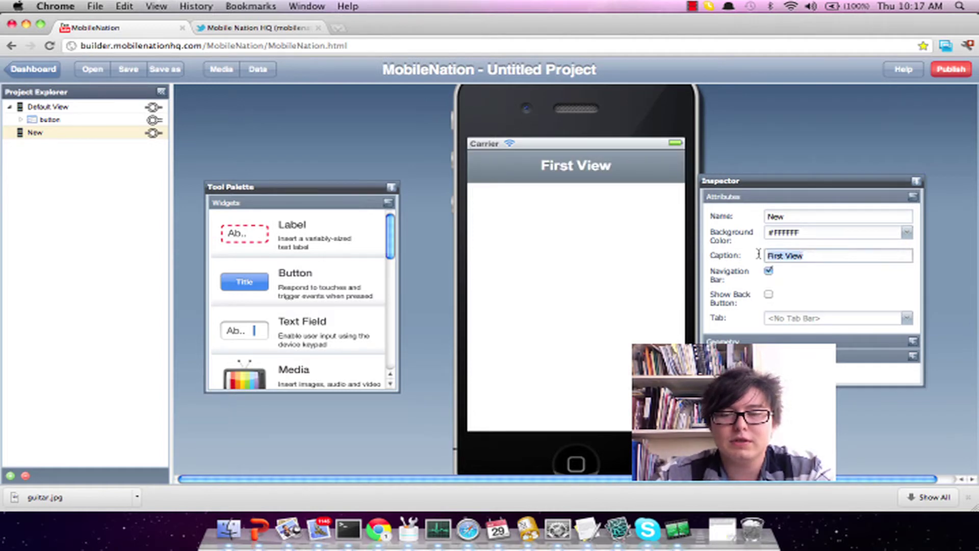
type("Hello")
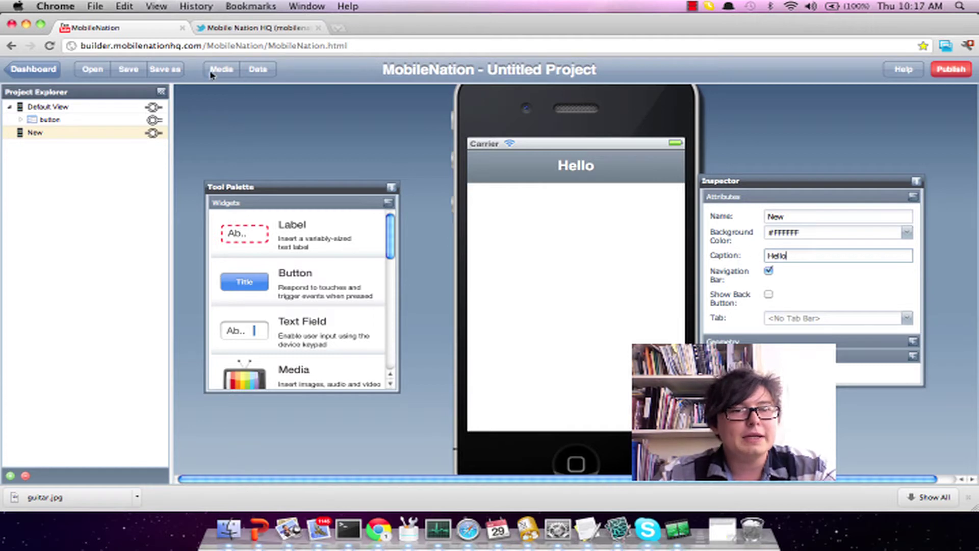
- Select the first view's Next button and expand its Actions to show Touch Down
left_click(122, 120)
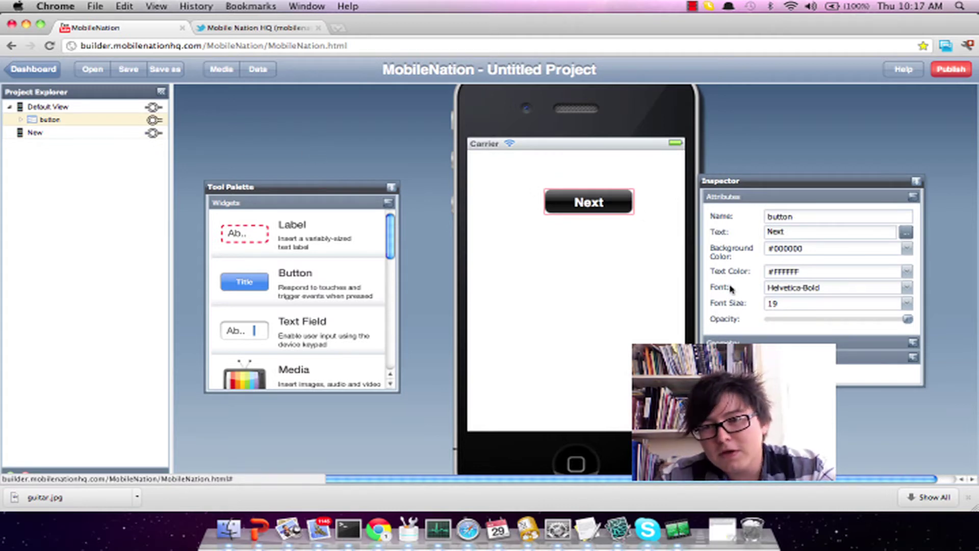
left_click(735, 356)
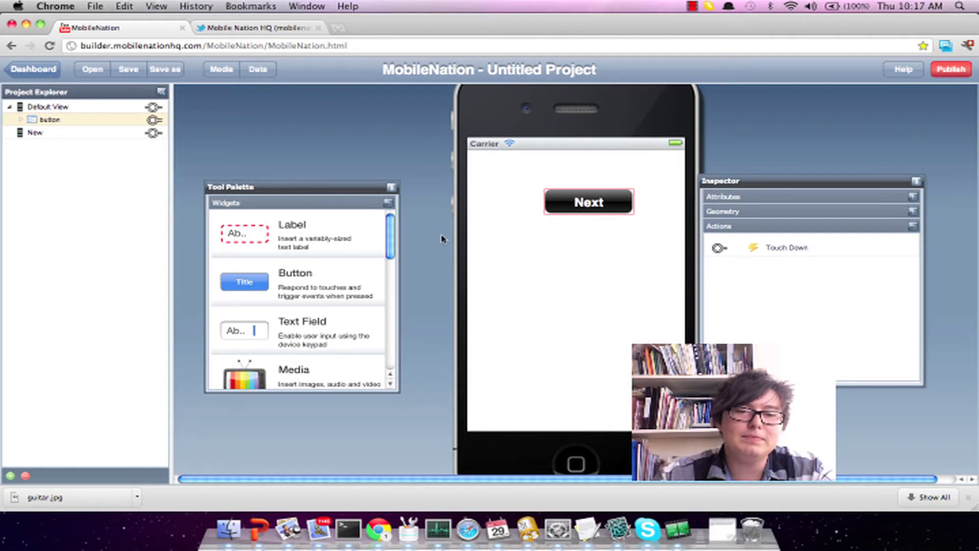
scroll(335, 255, "down", 3)
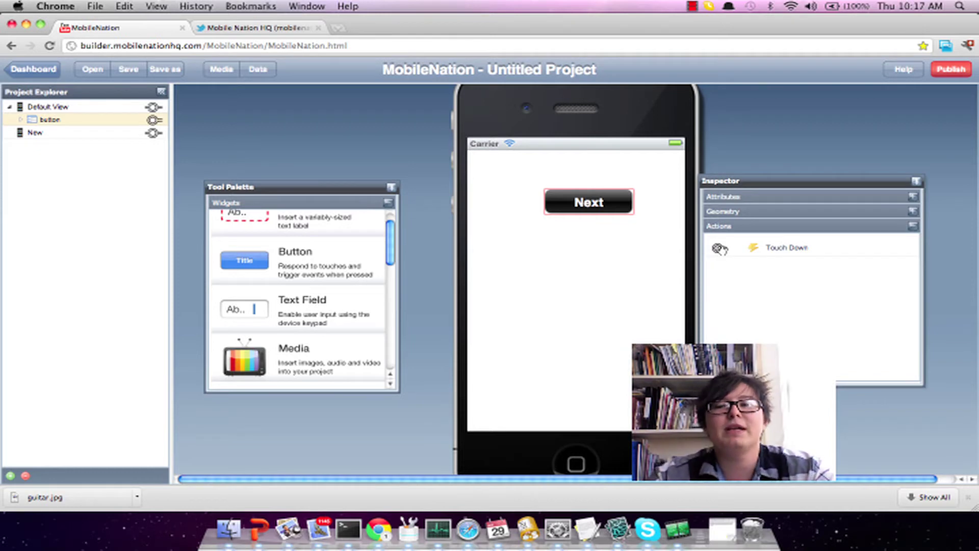
- Link Next's Touch Down to load the New view with a Slide left transition
mouse_move(719, 248)
left_mouse_down()
mouse_move(206, 160)
mouse_move(155, 135)
left_mouse_up()
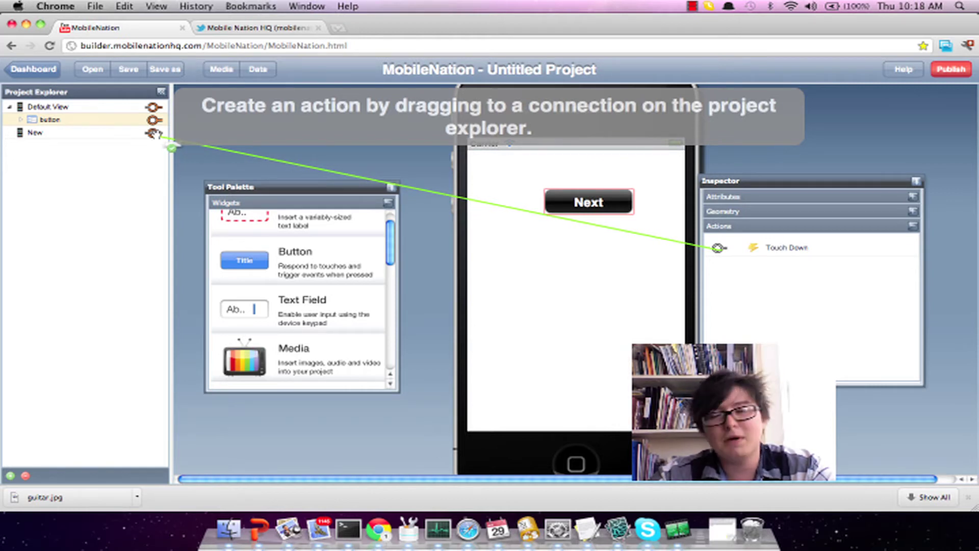
left_click_drag(156, 135, 156, 136)
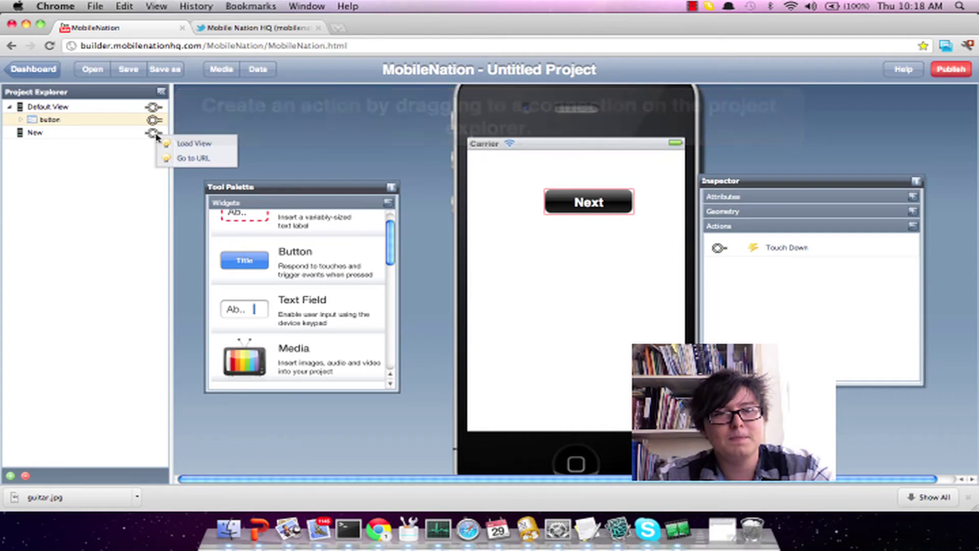
left_click(187, 148)
left_click(843, 292)
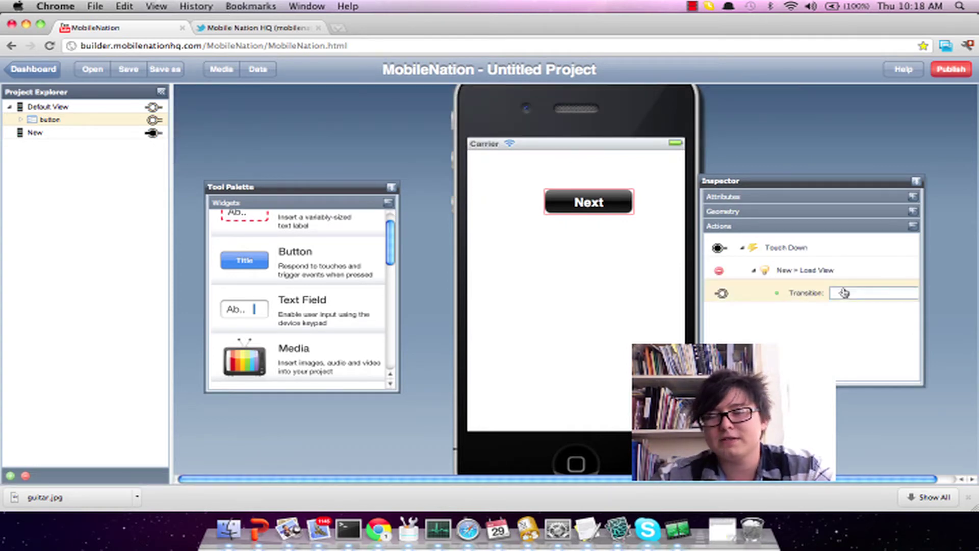
left_click(851, 345)
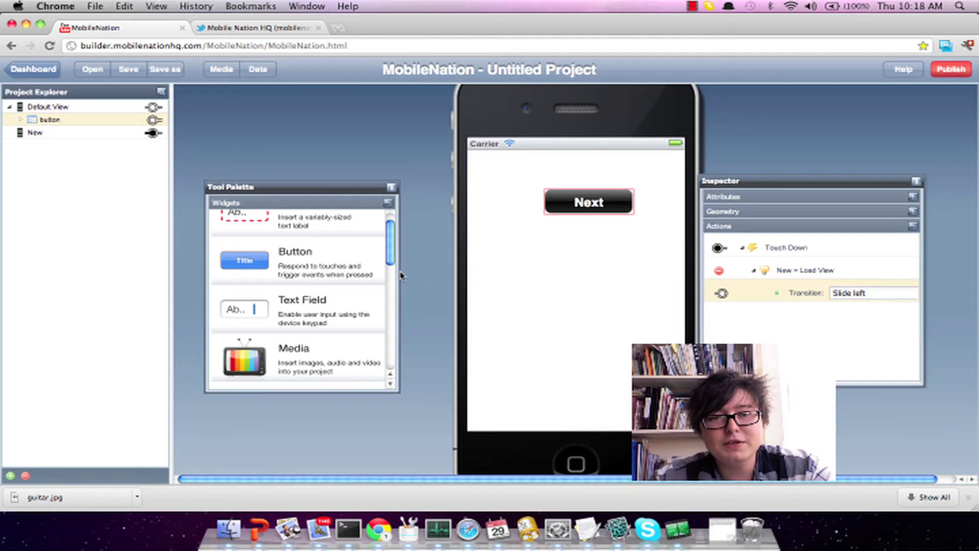
scroll(349, 245, "up", 2)
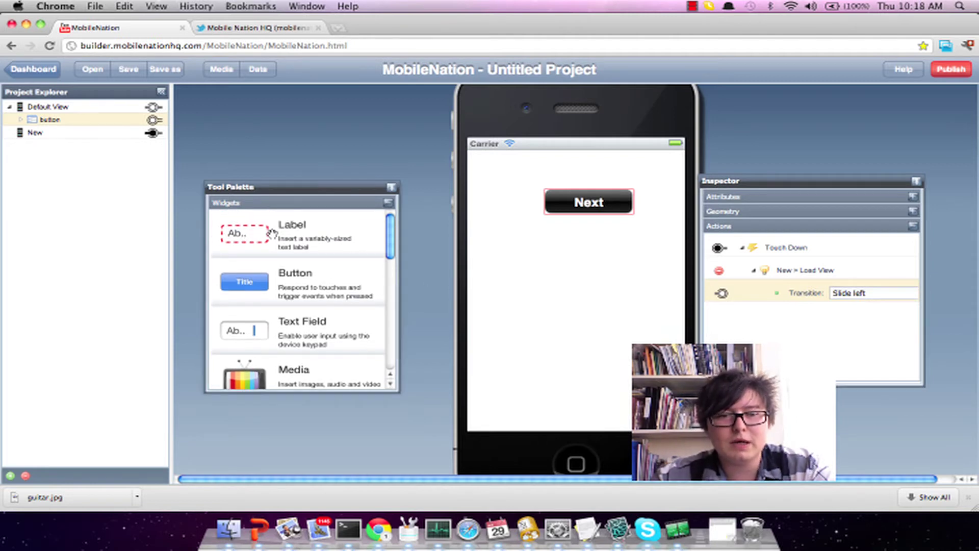
- Add a label below Next reading 'Hey Cassie'
mouse_move(272, 234)
left_mouse_down()
mouse_move(561, 254)
mouse_move(663, 284)
mouse_move(607, 275)
left_mouse_up()
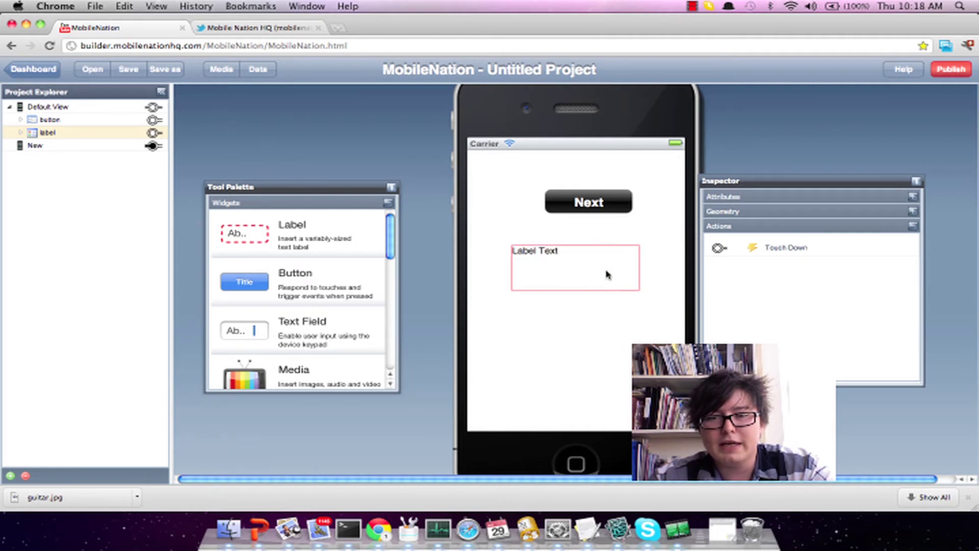
double_click(606, 274)
type("Hey Cassie")
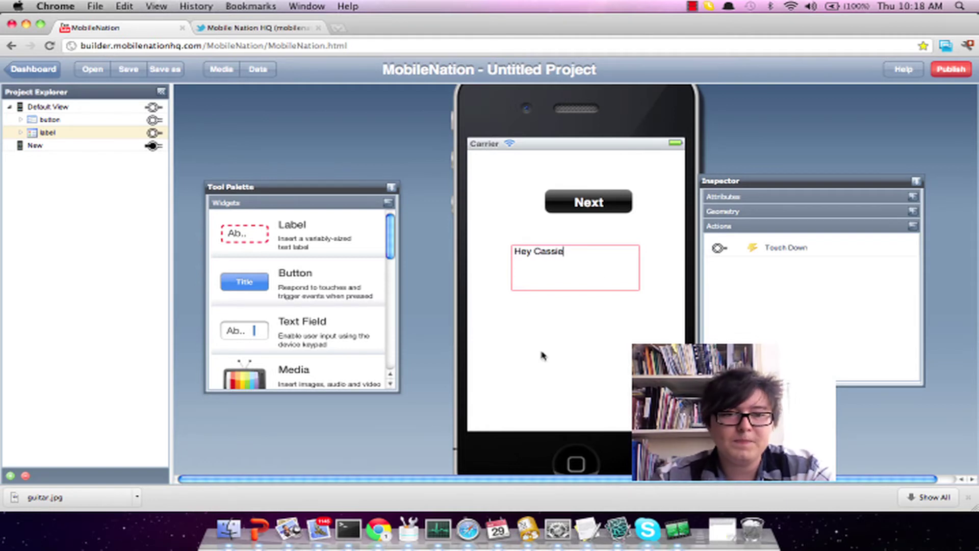
left_click(616, 372)
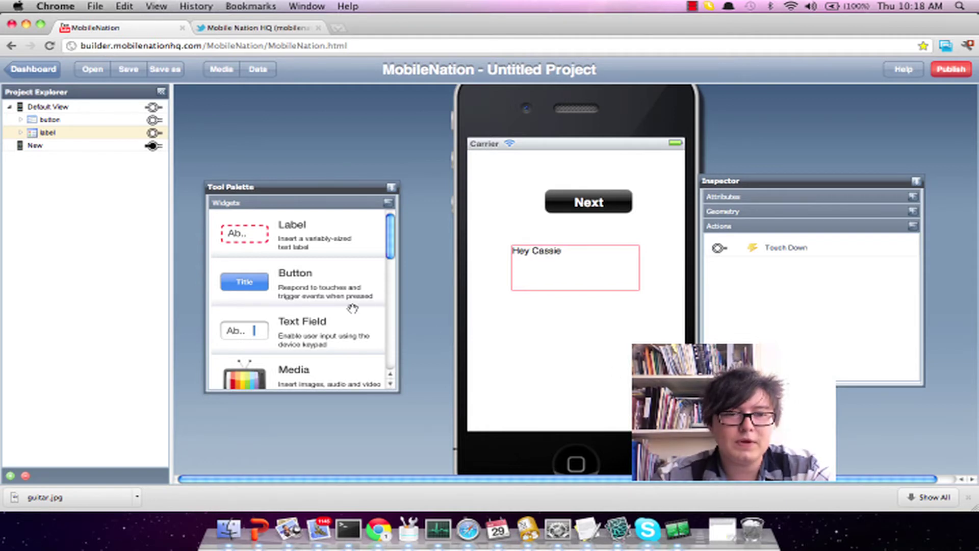
- Add a second button lower on the screen labelled Change
left_click_drag(244, 292, 553, 340)
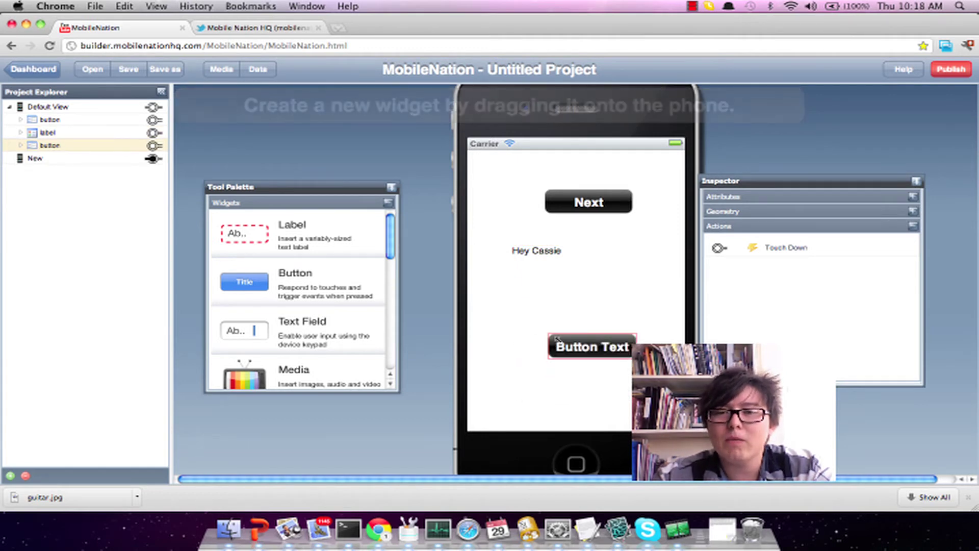
double_click(569, 346)
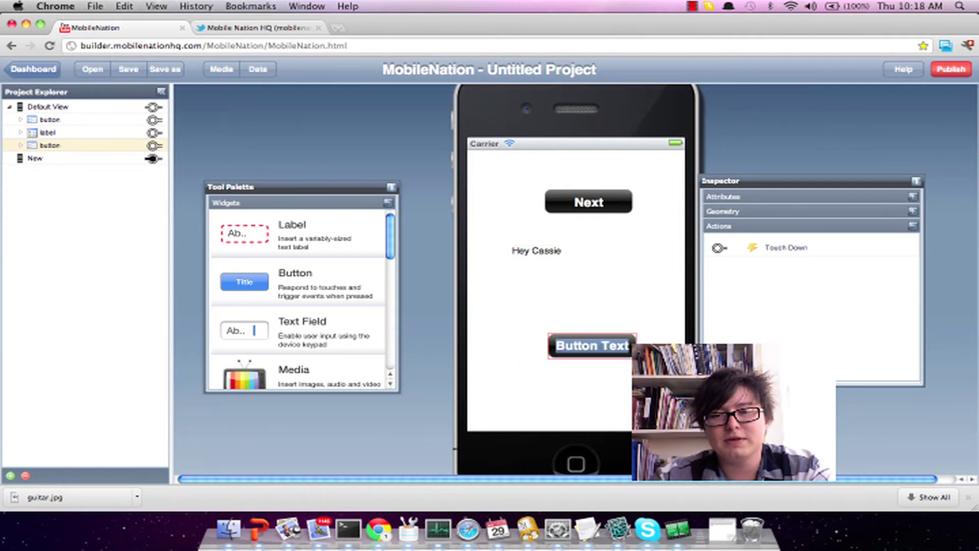
type("Change")
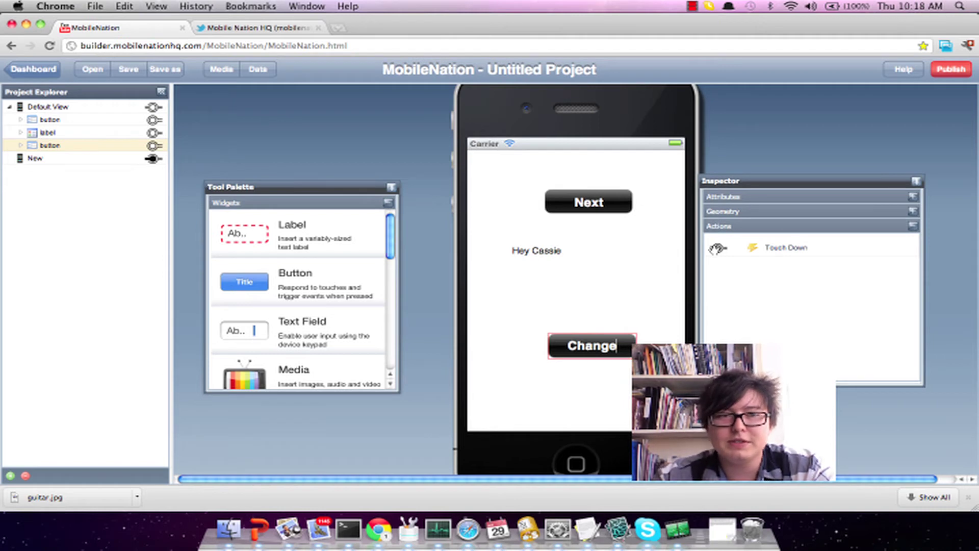
- Link Change's Touch Down to set the label's text to 'This is mobilenation'
mouse_move(719, 248)
left_mouse_down()
mouse_move(260, 173)
mouse_move(157, 135)
left_mouse_up()
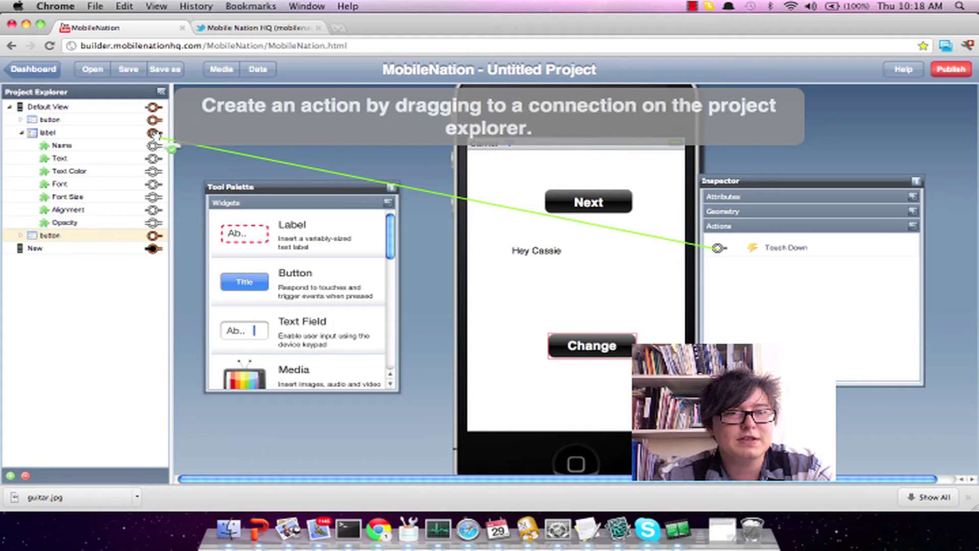
left_click_drag(157, 135, 157, 136)
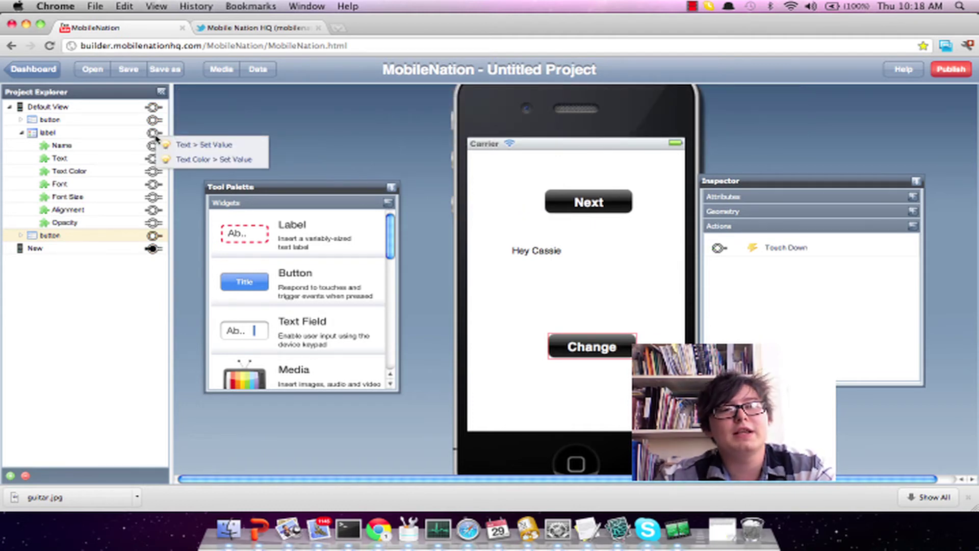
left_click(177, 145)
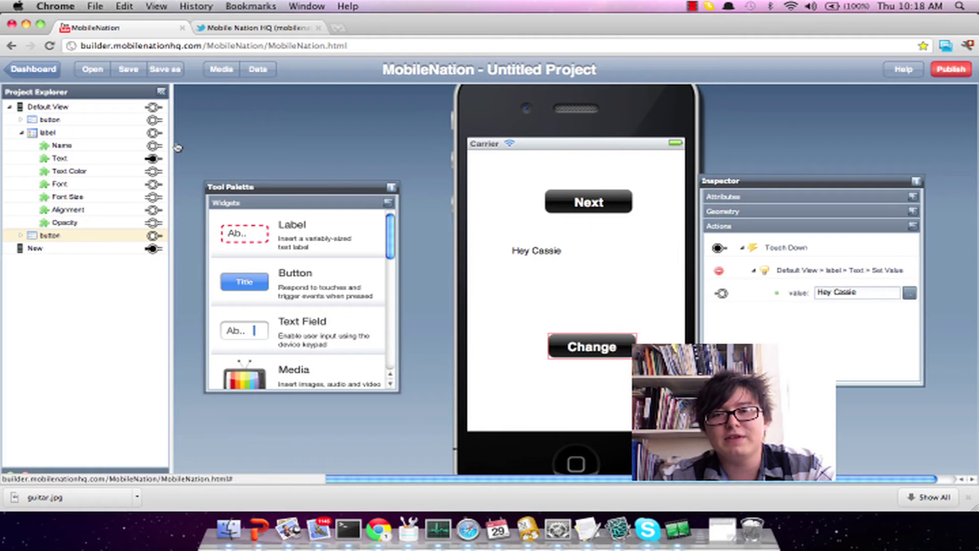
left_click(882, 297)
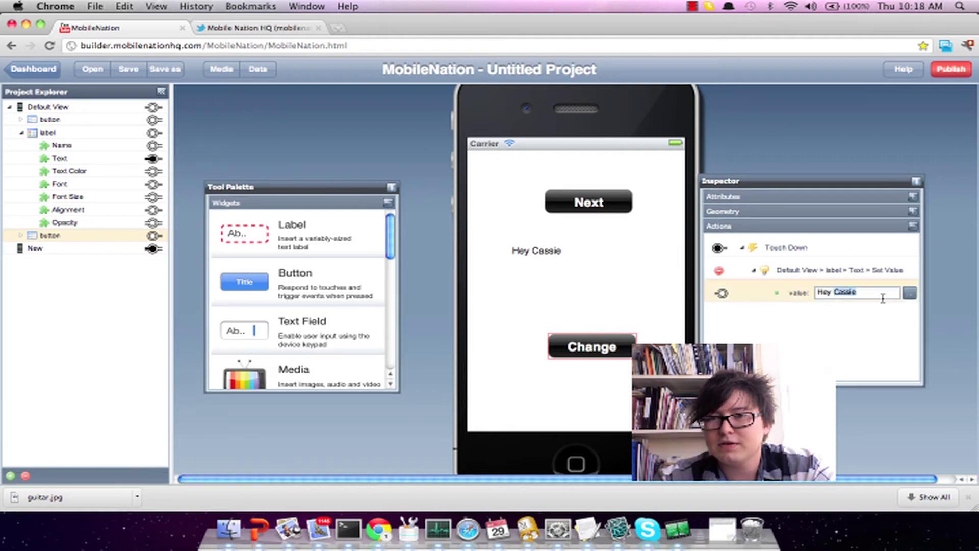
type("This is mobilenation")
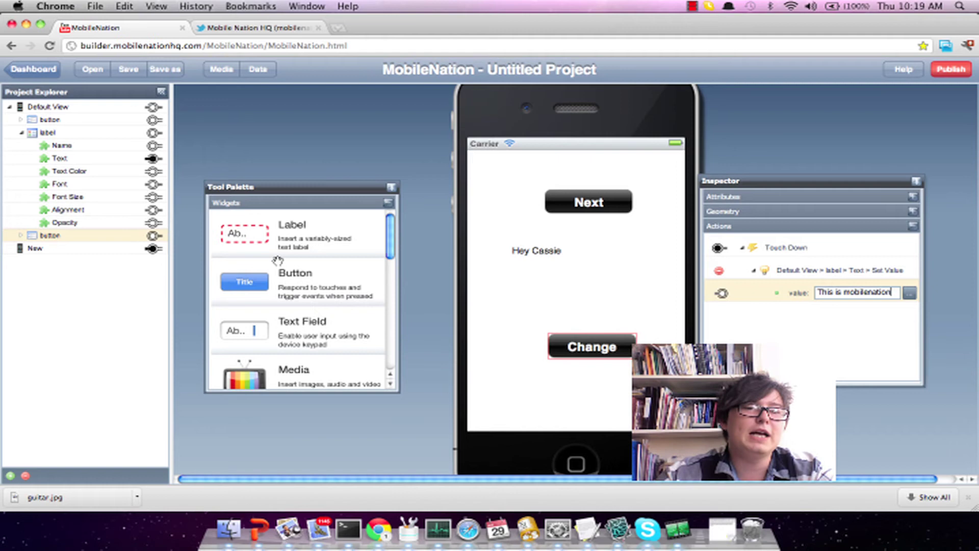
- From the Hello view, upload guitar.jpg from the feedback folder into the media library
left_click(90, 251)
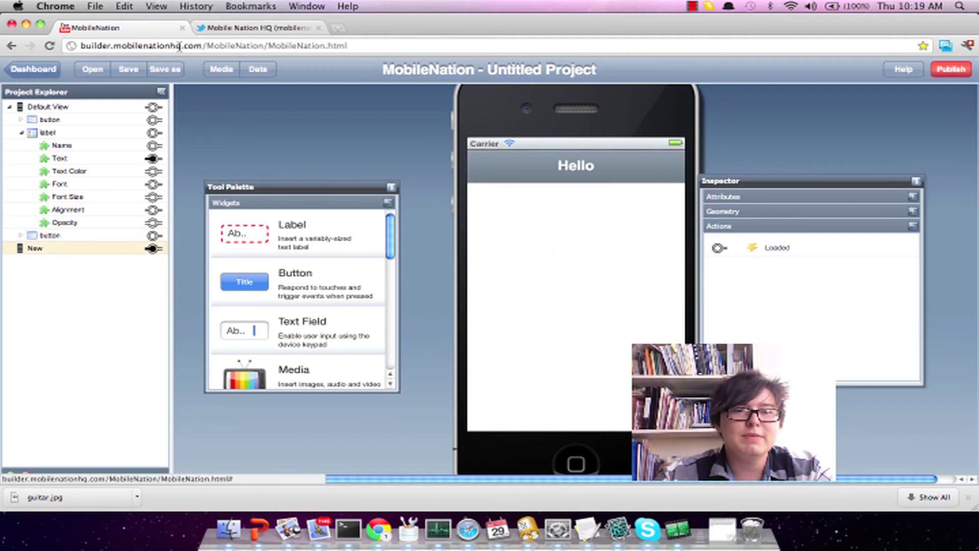
left_click(222, 70)
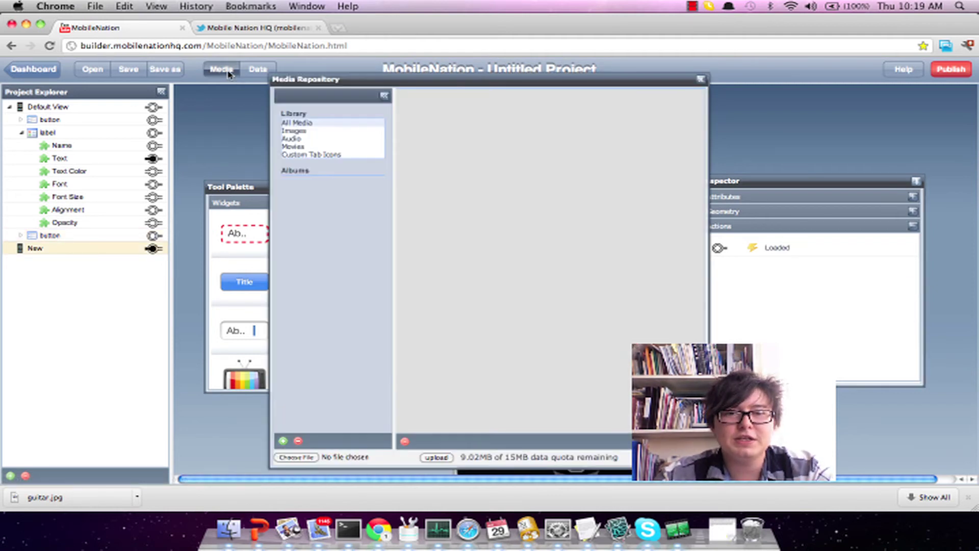
left_click(297, 457)
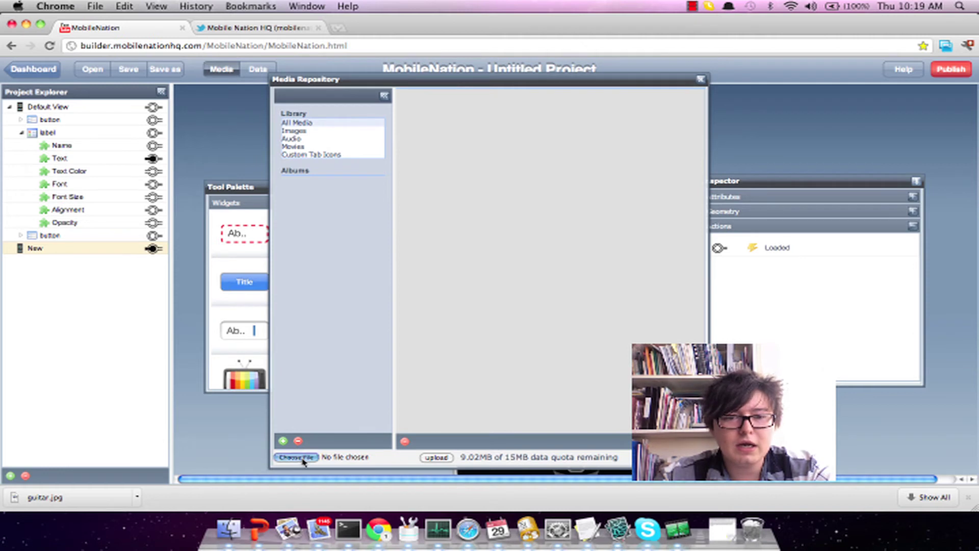
left_click(342, 196)
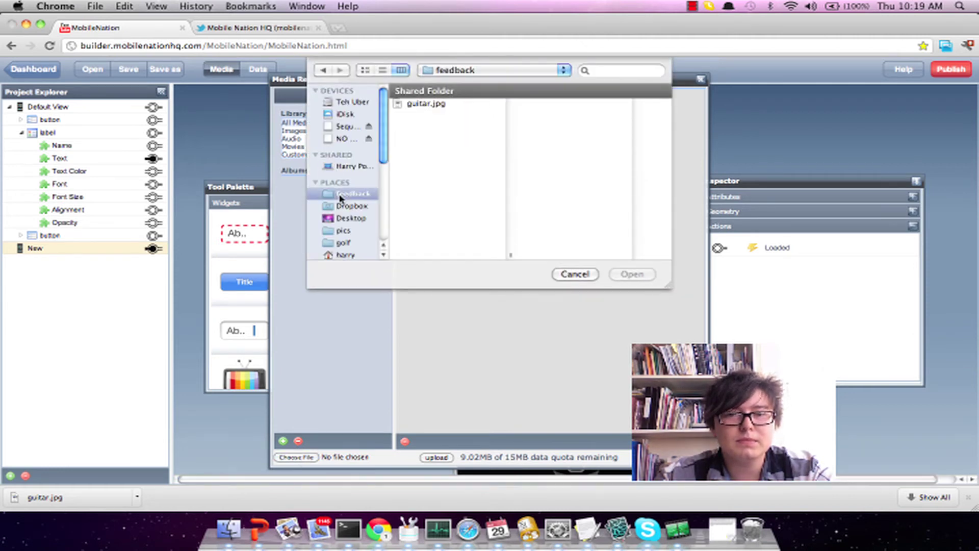
left_click(429, 105)
left_click(637, 276)
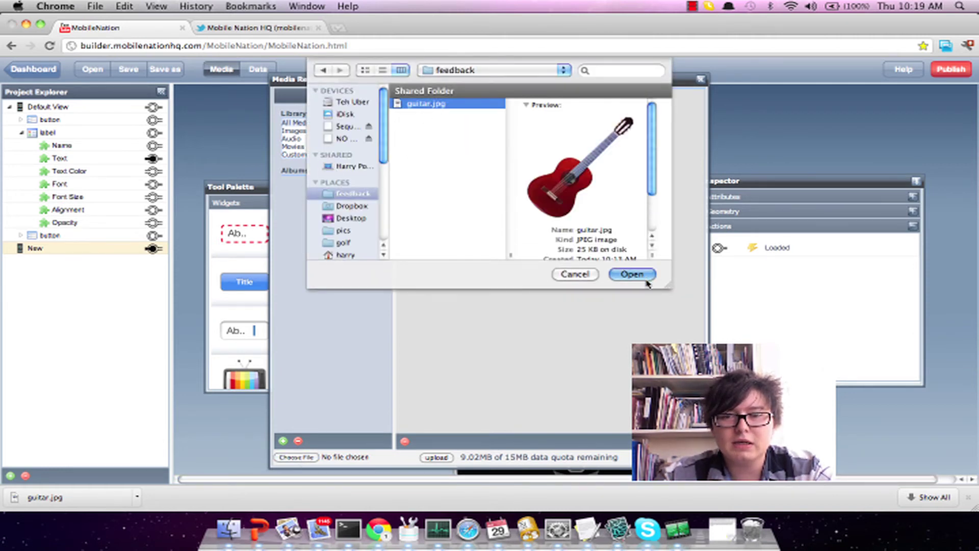
left_click(438, 457)
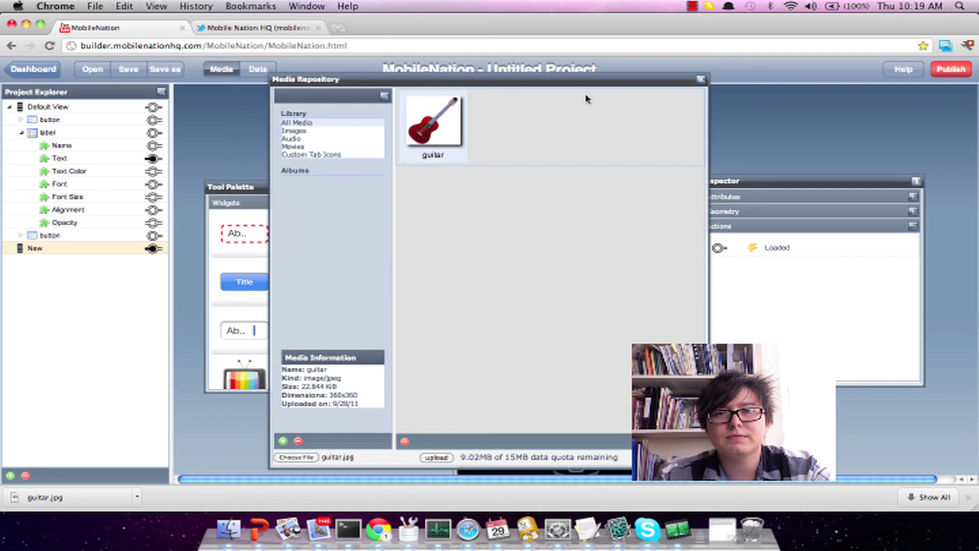
- Place the guitar picture on the Hello view below the title and close the library
left_click_drag(625, 85, 153, 108)
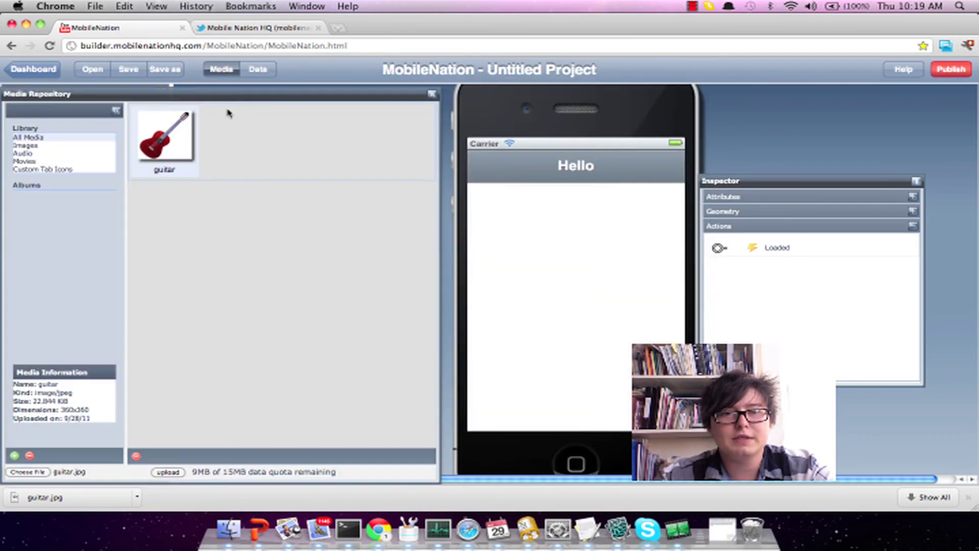
left_click_drag(142, 164, 550, 298)
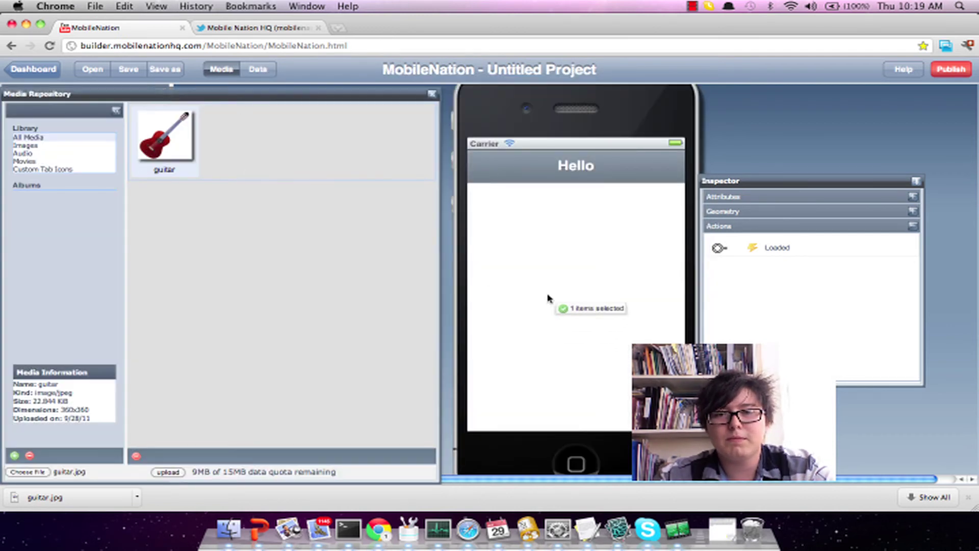
left_click_drag(602, 327, 585, 276)
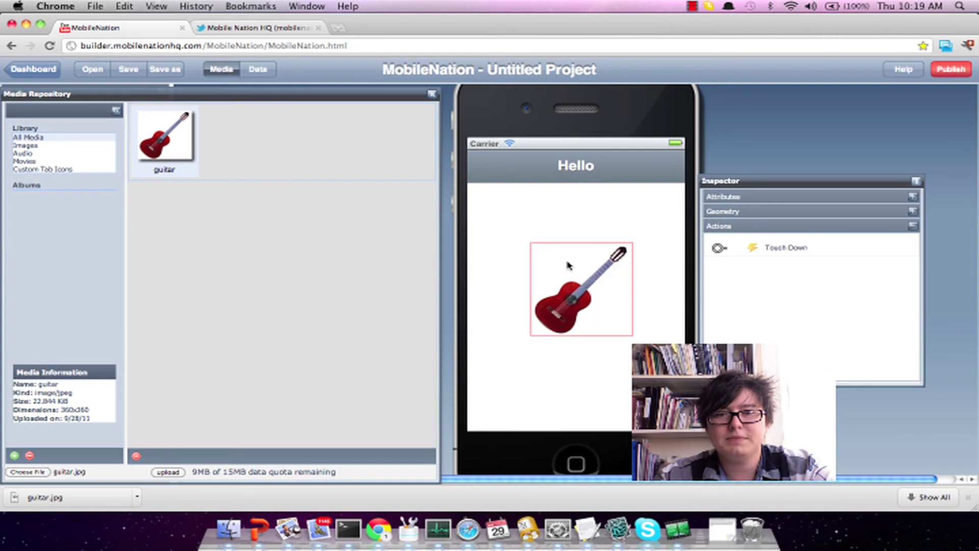
left_click(432, 97)
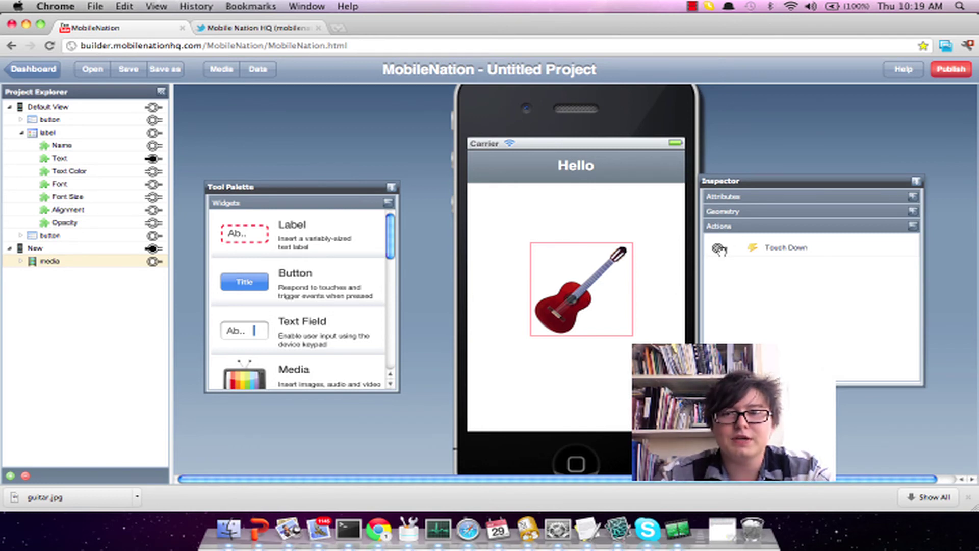
- Link the guitar image's Touch Down to load the Default View
mouse_move(719, 247)
left_mouse_down()
mouse_move(563, 244)
mouse_move(154, 108)
left_mouse_up()
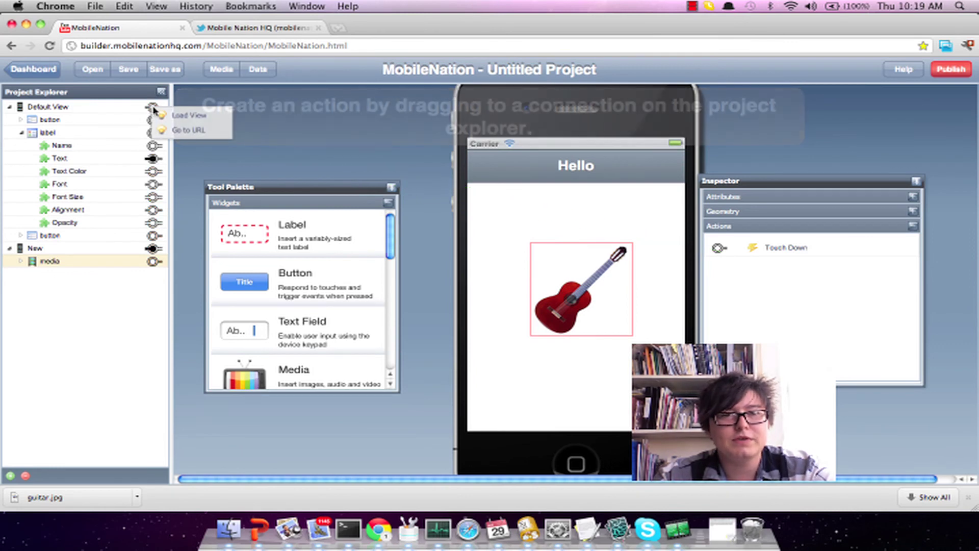
left_click(170, 116)
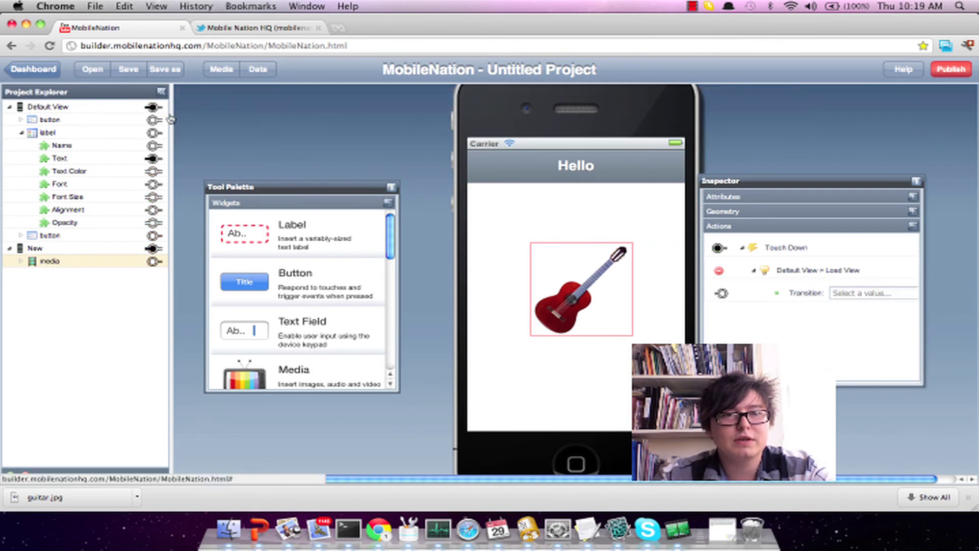
left_click(129, 112)
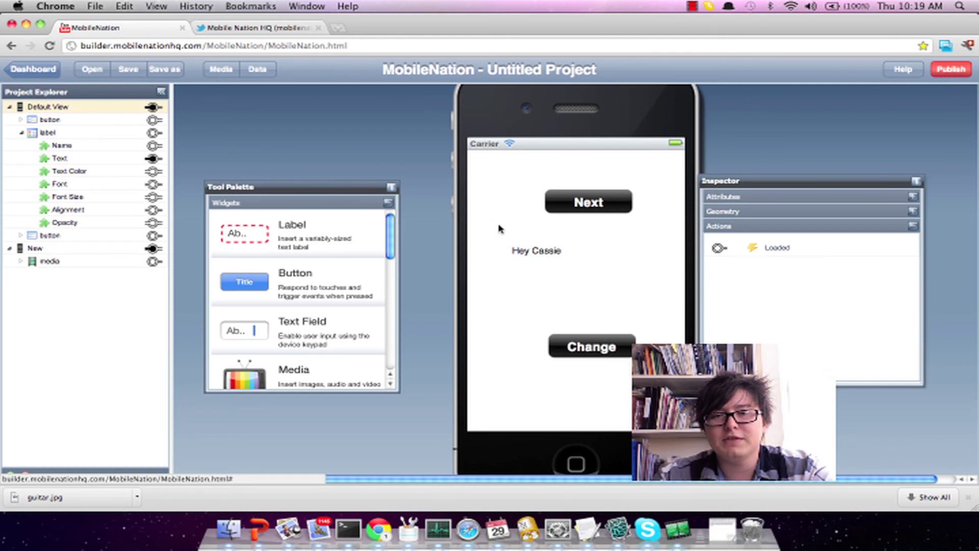
- Toggle between Hello and Default views to check, then launch the app preview
left_click(79, 247)
left_click(48, 109)
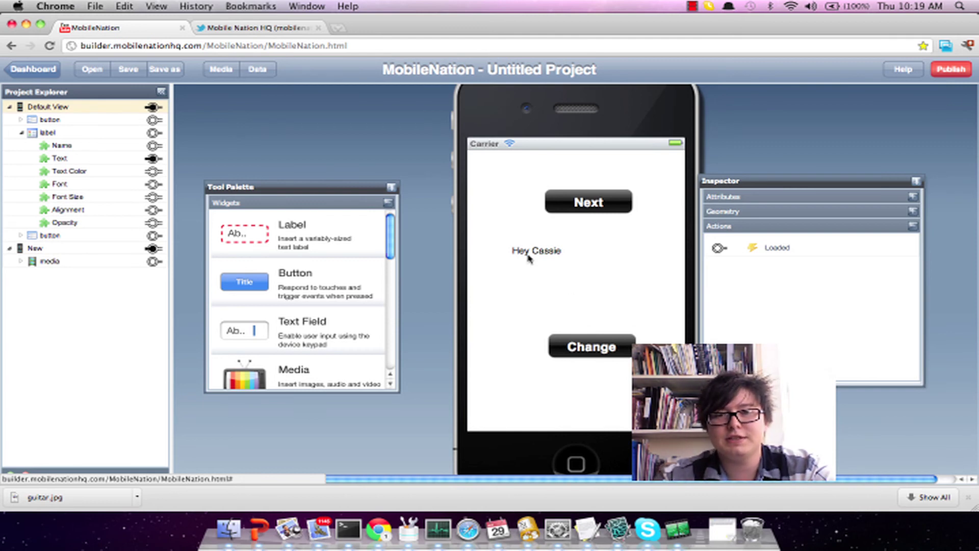
left_click(65, 246)
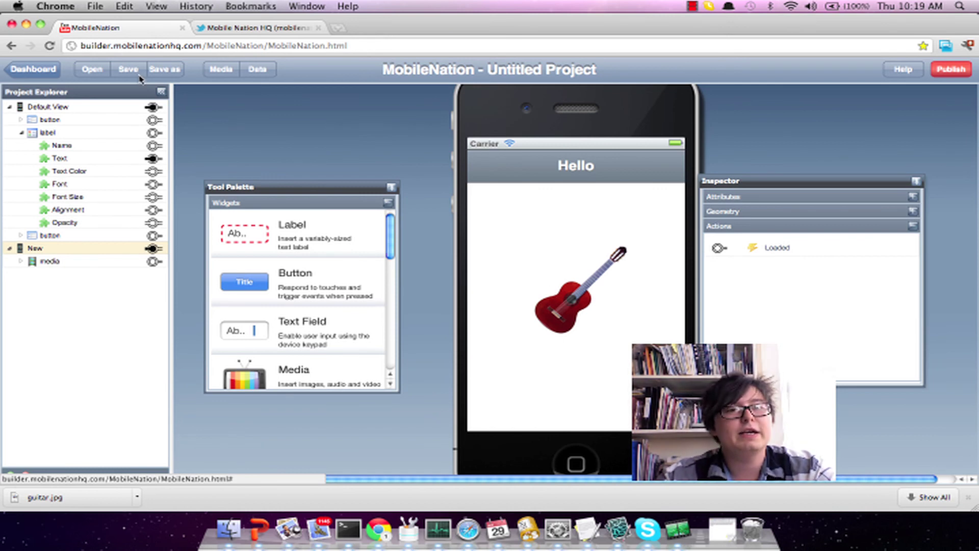
left_click(78, 109)
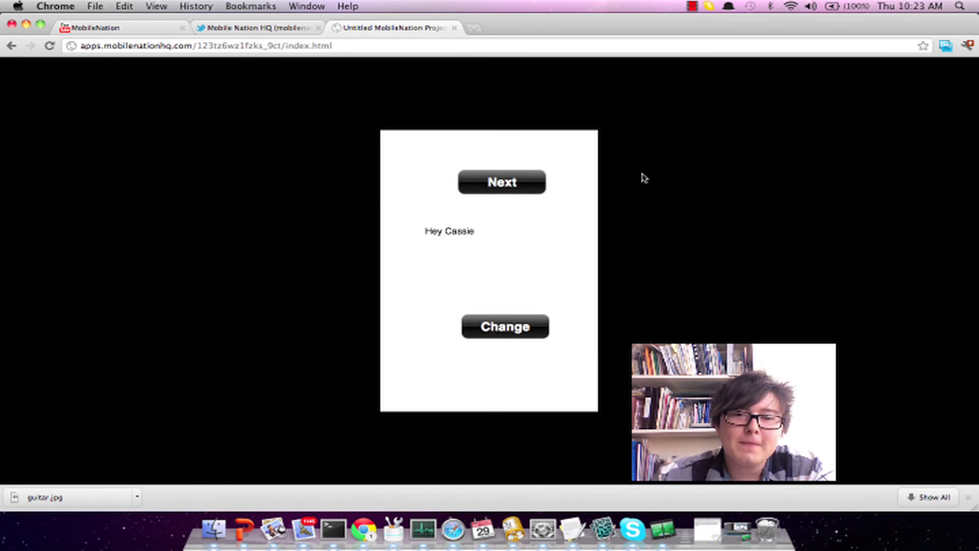
- In the preview, tap Change to rewrite the label, Next to reach Hello, and the guitar to return
left_click(524, 338)
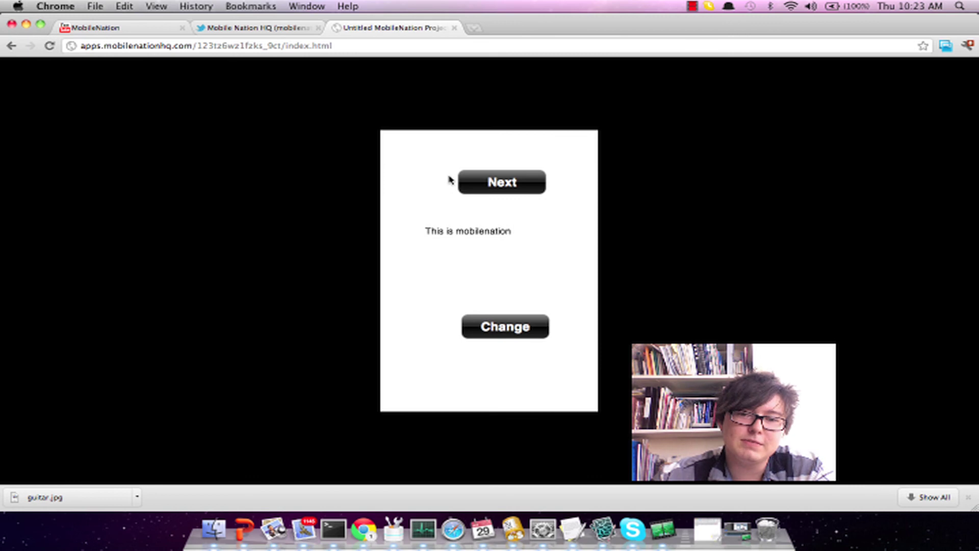
left_click(483, 182)
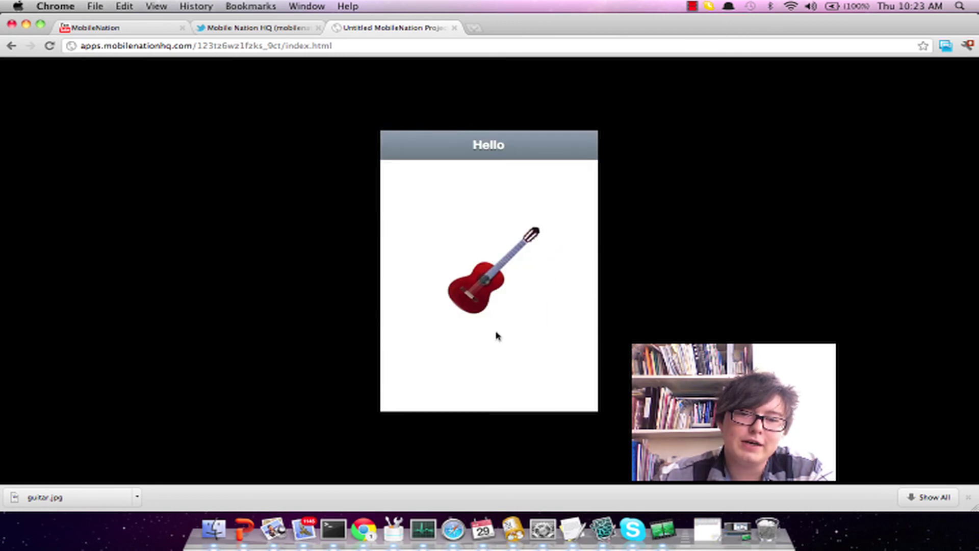
left_click(492, 300)
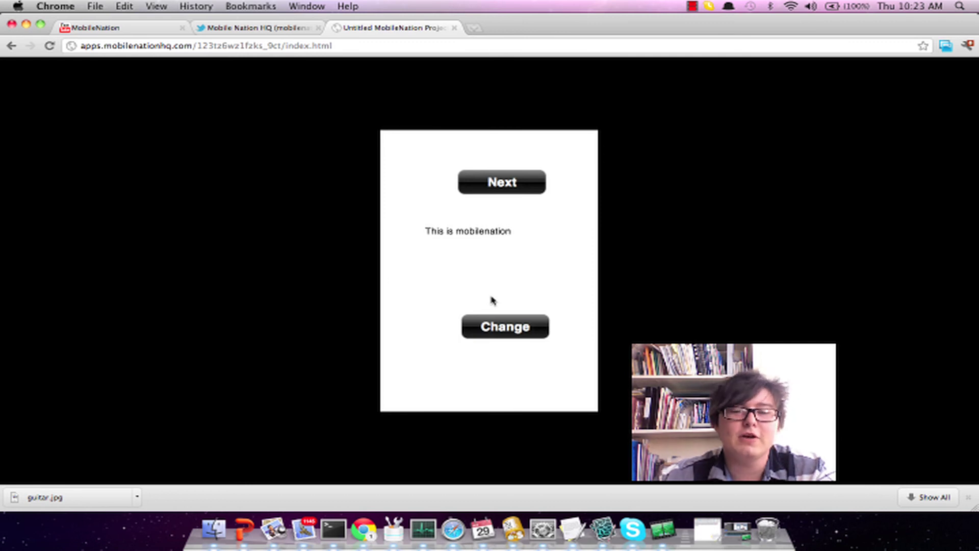